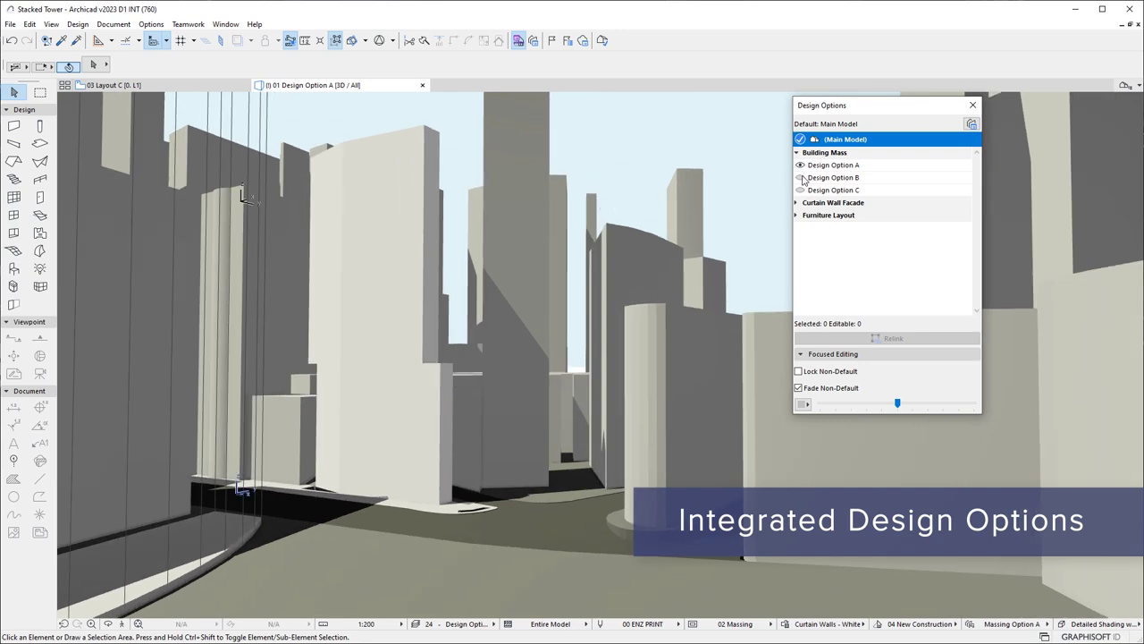
Activate Design Option B, assign the module hotlink to Apartments - Option B, and show Apartment Layout B
left_click(803, 179)
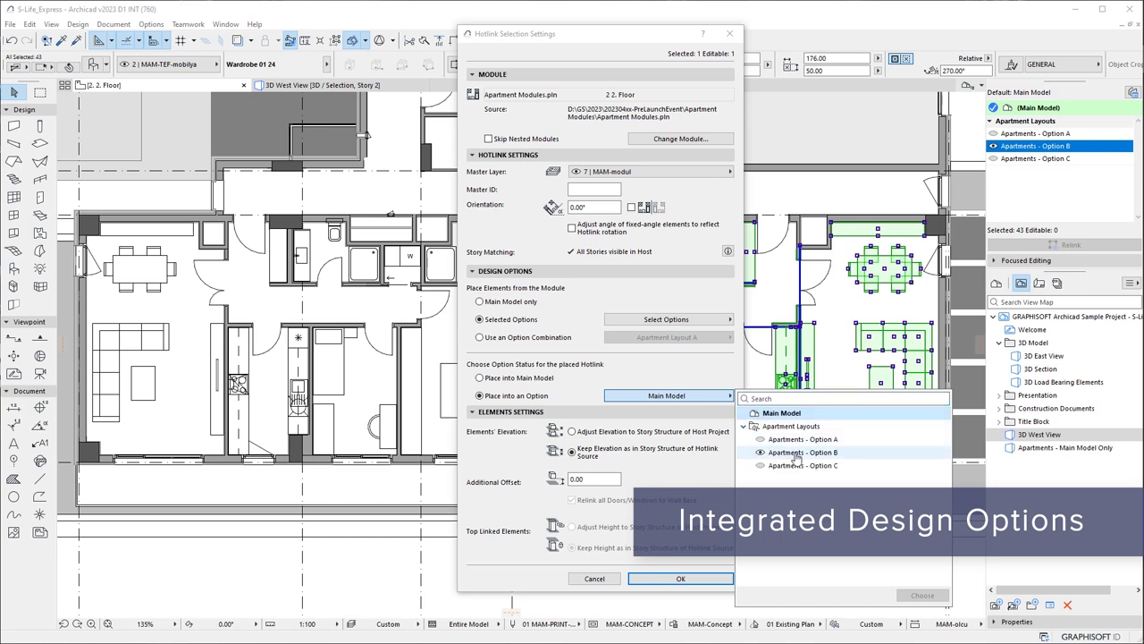
left_click(796, 453)
left_click(921, 594)
left_click(680, 578)
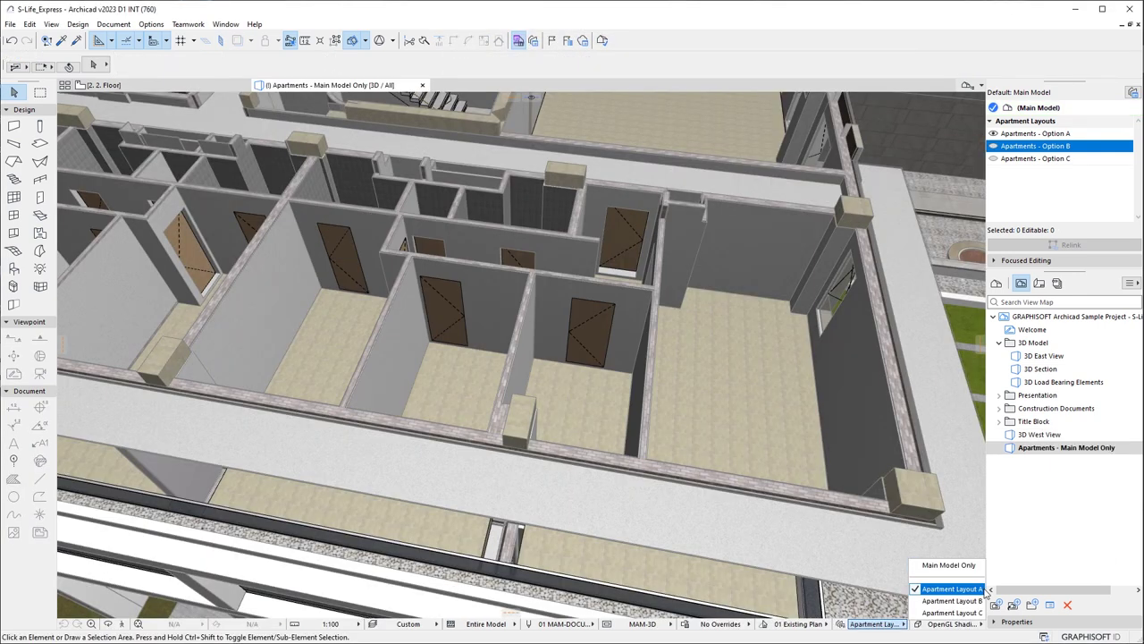
left_click(982, 601)
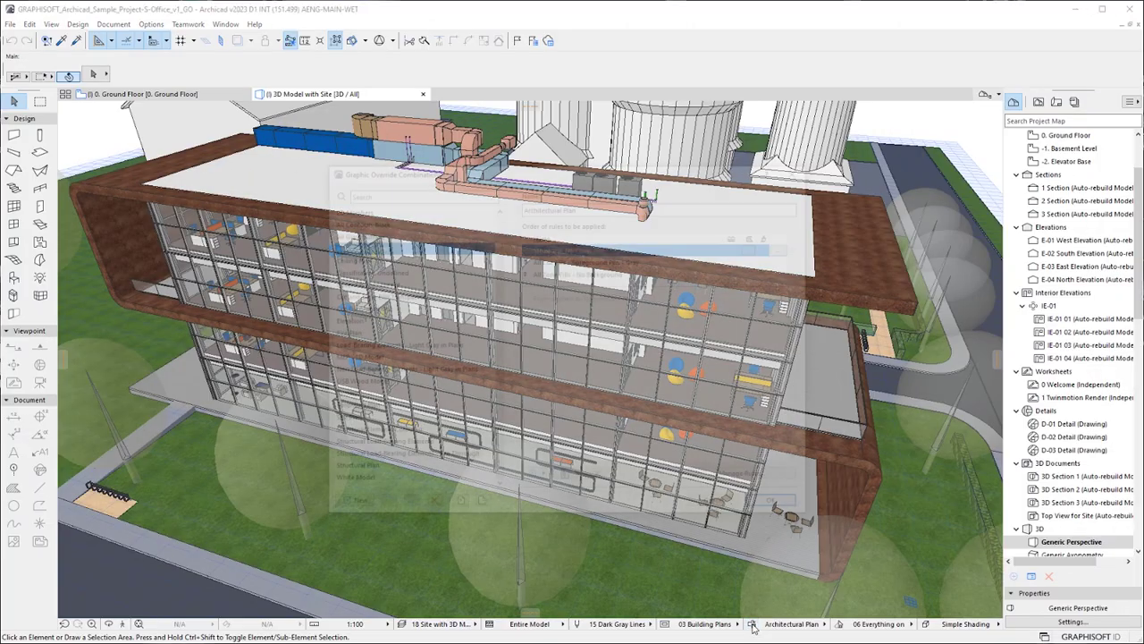
Add the Fire Ratings - Fire Zones rule group and move Dashed through Triple Dashed into the Dashed folder
left_click(783, 484)
left_click(296, 527)
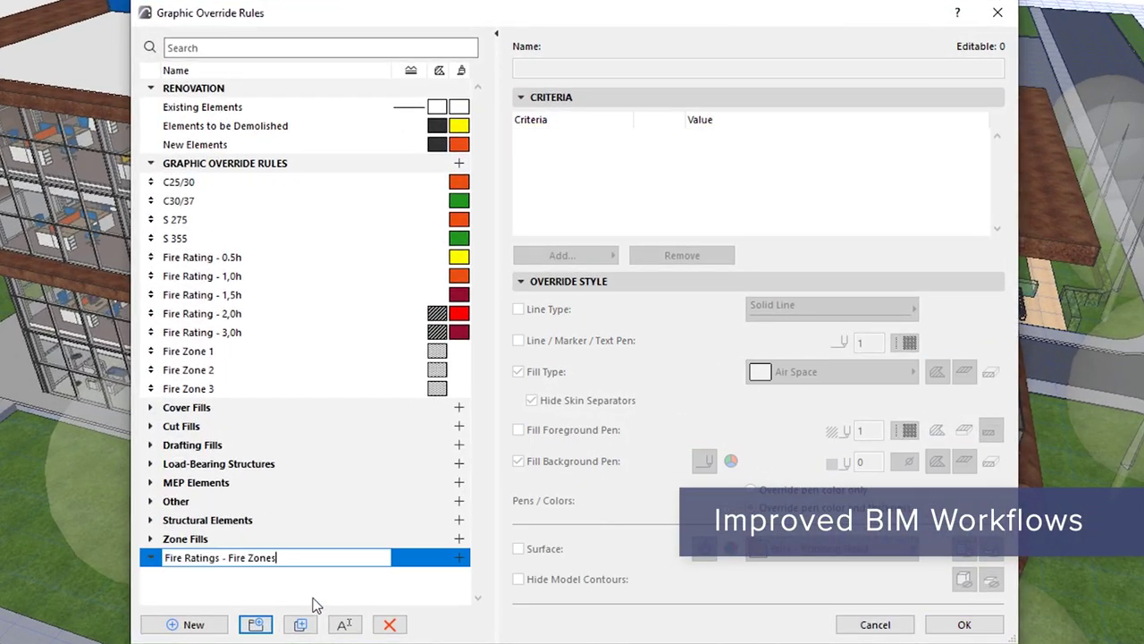
key("Return")
left_click(269, 257)
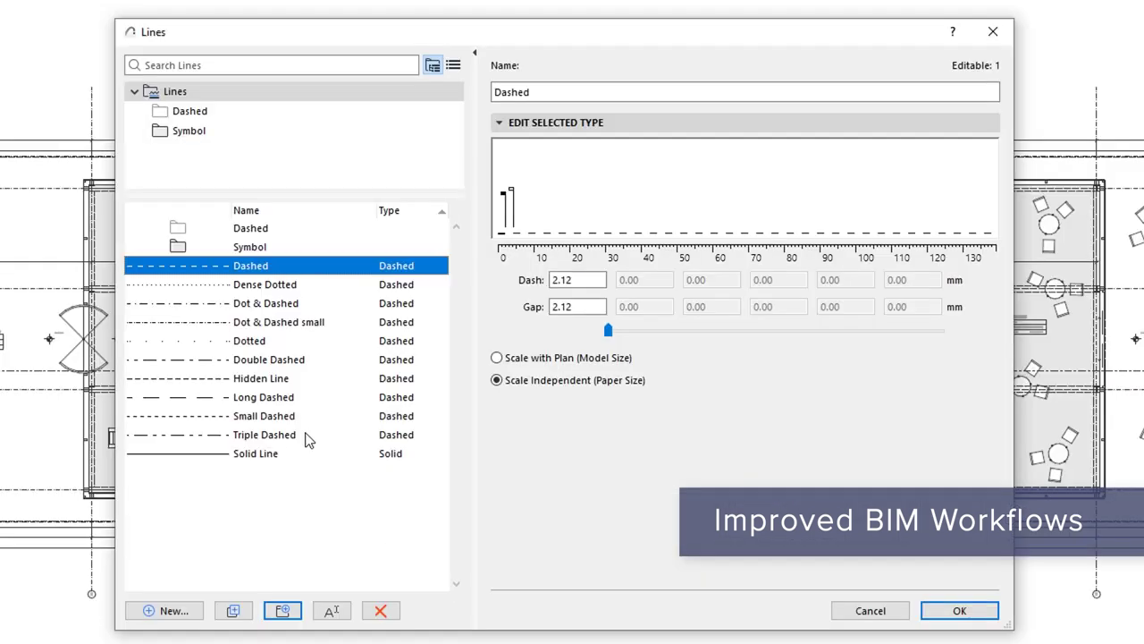
left_click(306, 437, "shift")
left_click_drag(306, 437, 268, 229)
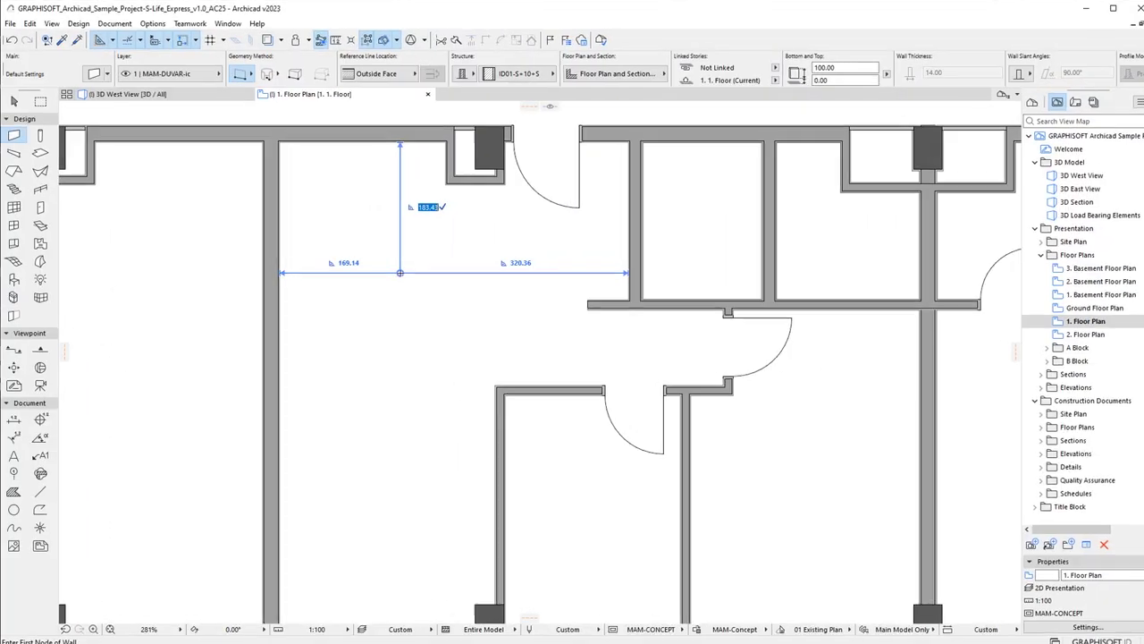
Draw a wall at a 200 guide distance, ending against the left wall
key("Tab")
type("200")
key("Tab")
left_click(627, 380)
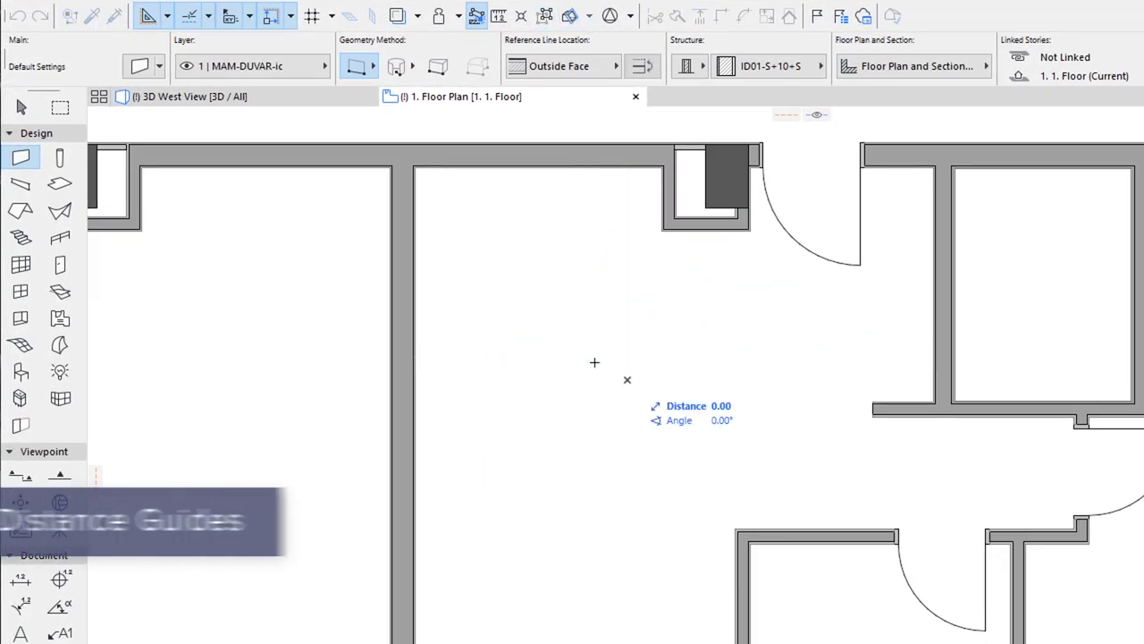
left_click(414, 379)
Measure distance guides to a centred reference line and enter a 170 vertical distance
left_click(291, 15)
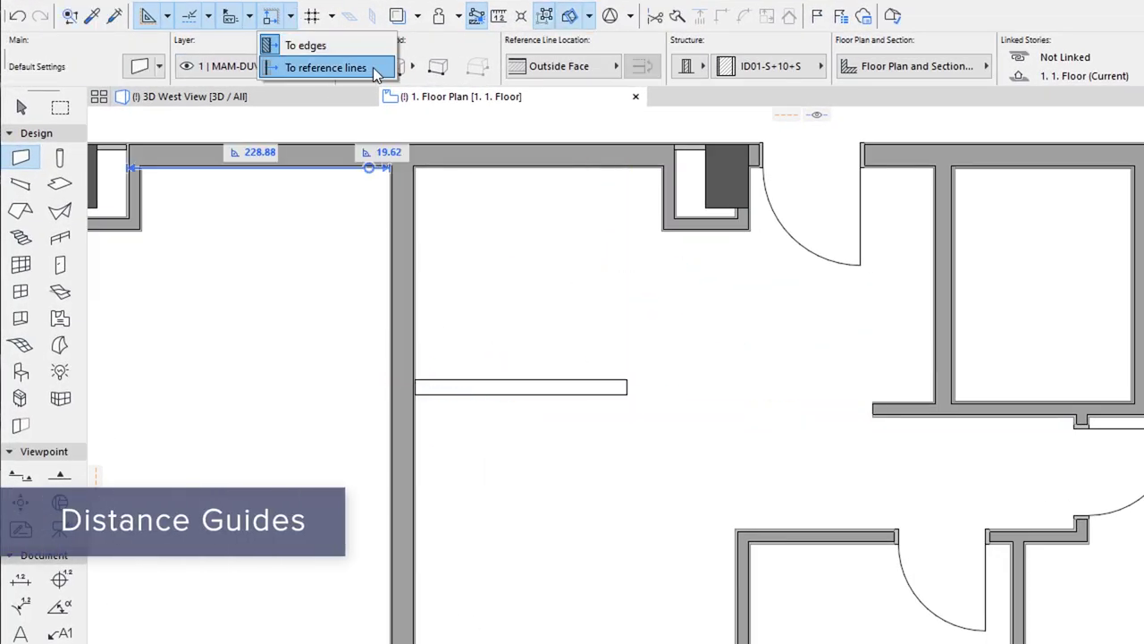
left_click(324, 66)
left_click(616, 66)
left_click(667, 87)
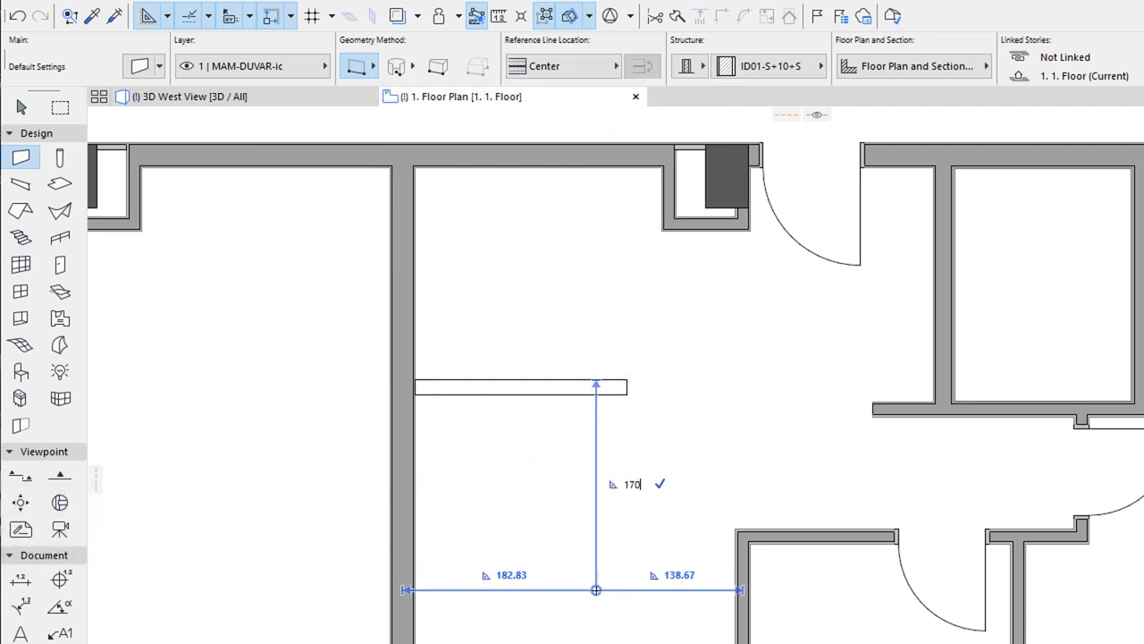
key("Return")
key("Return")
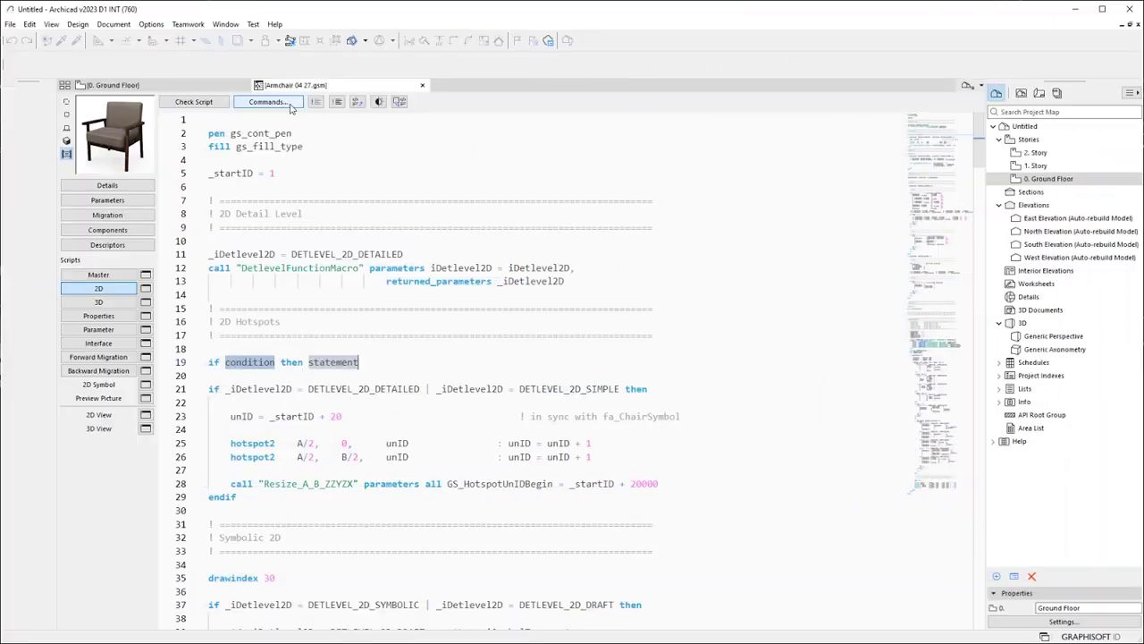
Use the command palette's @ search to jump to DrawMinimalSpace, then return to the script top
left_click(290, 106)
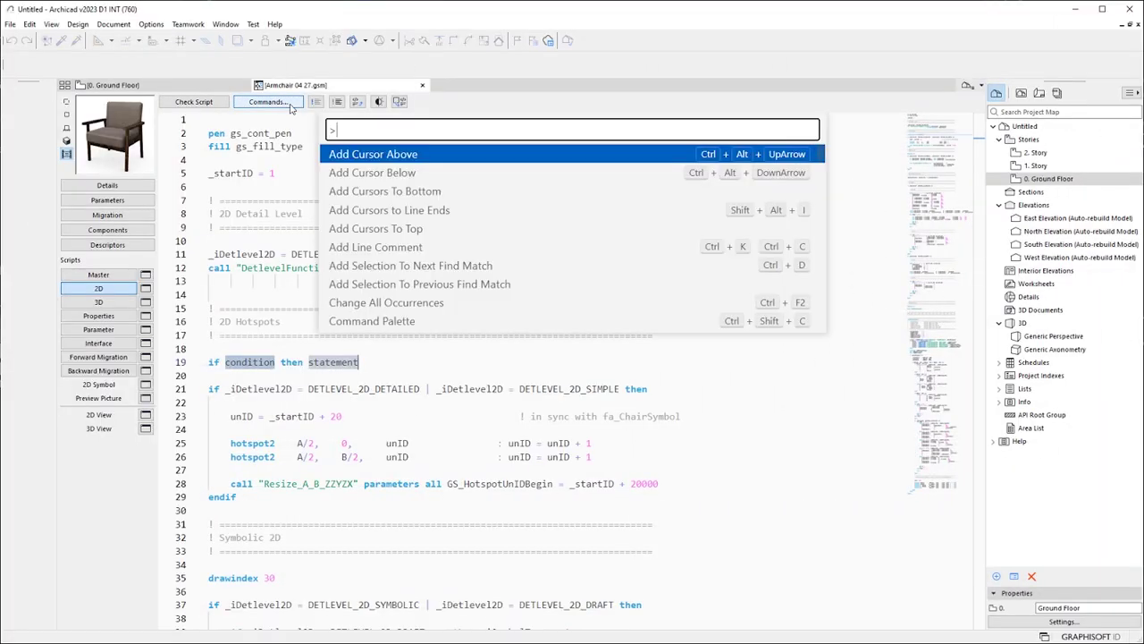
key("BackSpace")
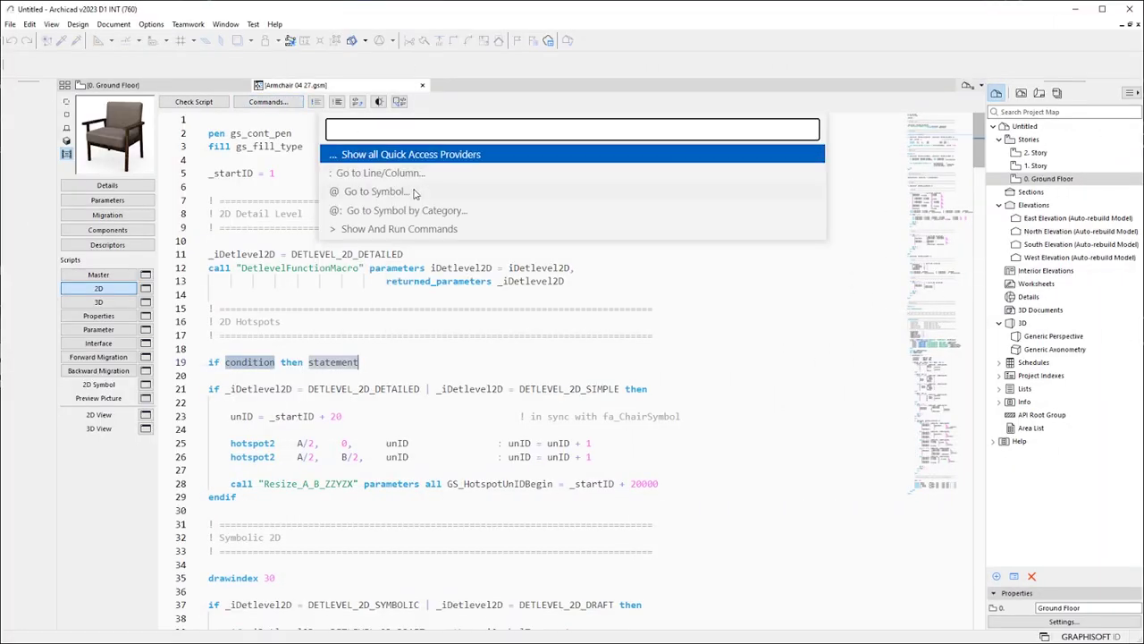
type("@")
left_click(422, 321)
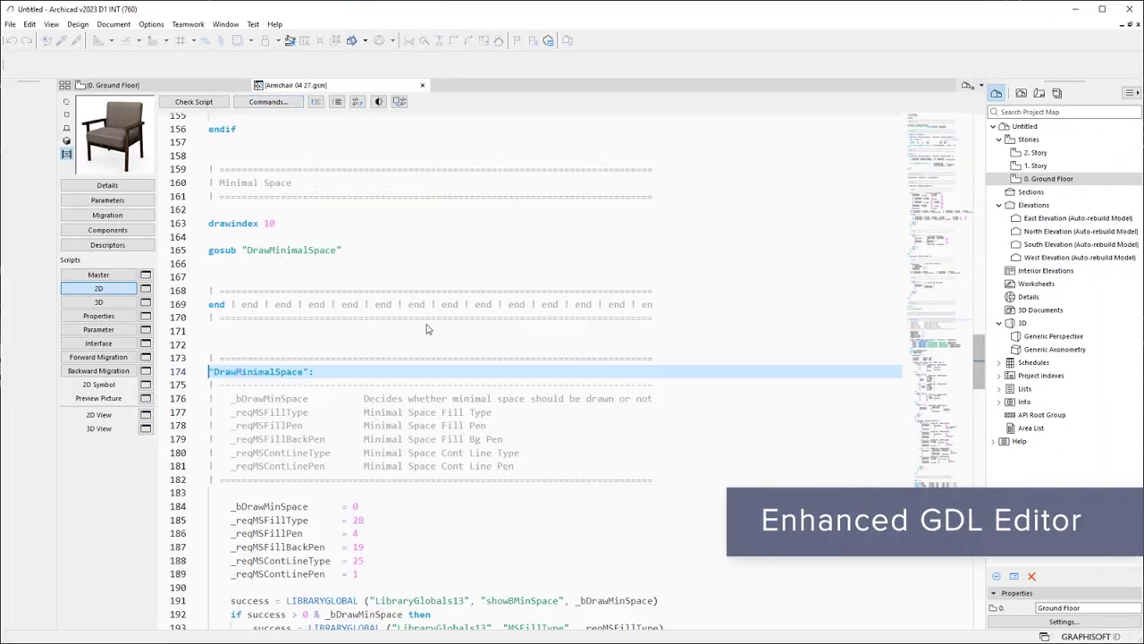
left_click(939, 137)
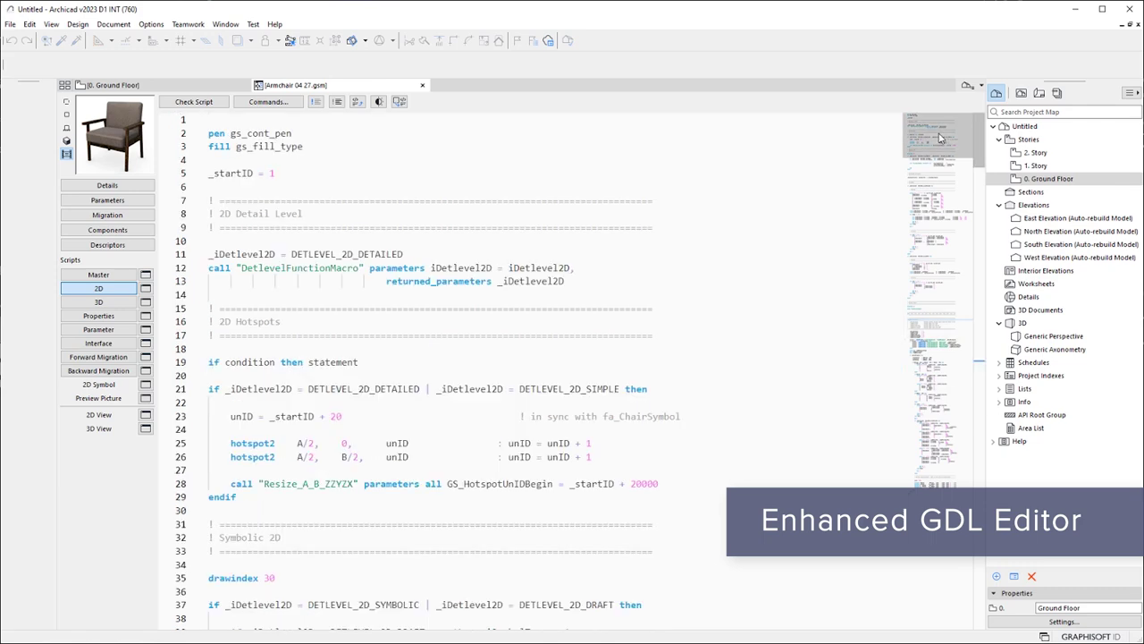
Switch the script editor to dark theme and delete line 19, 'if condition then statement'
left_click(379, 102)
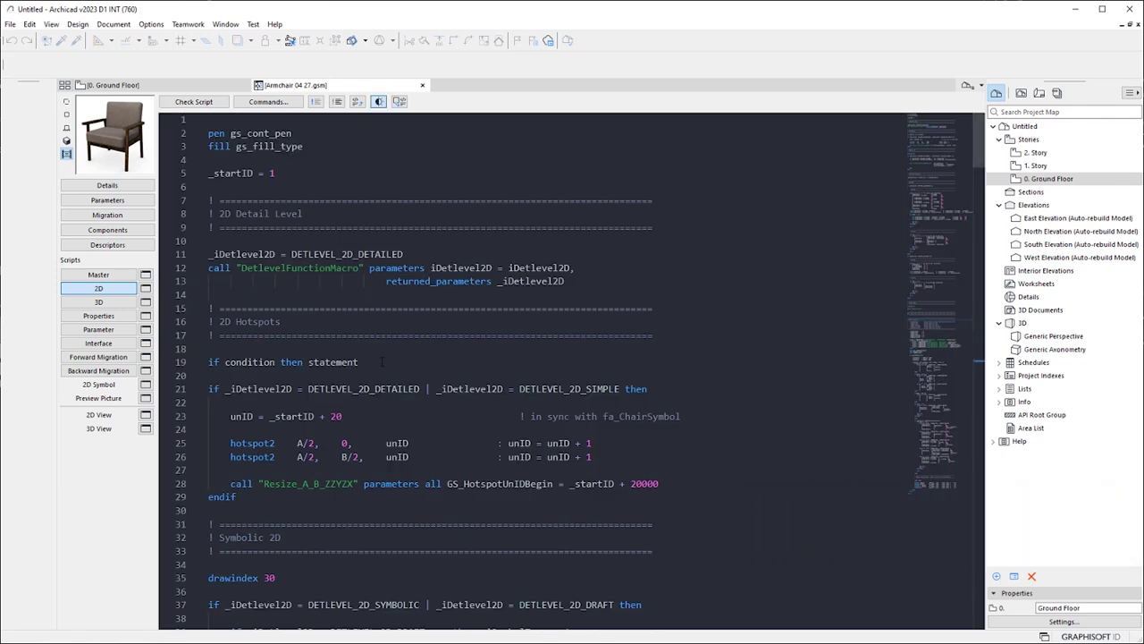
left_click(382, 361)
triple_click(382, 361)
key("BackSpace")
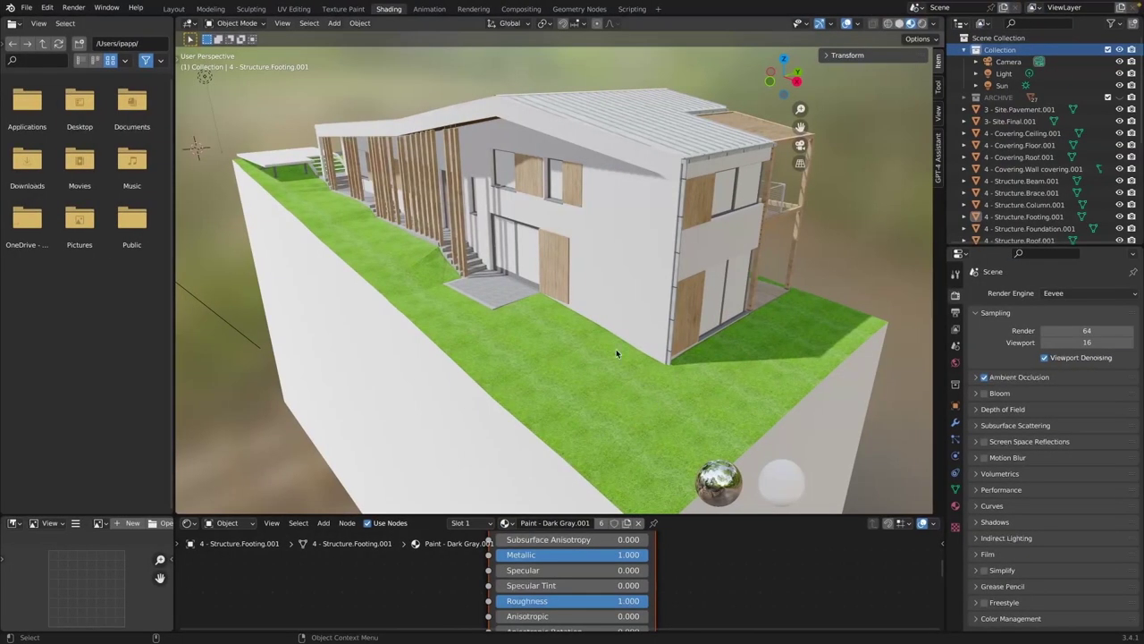
scroll(553, 238, "up", 3)
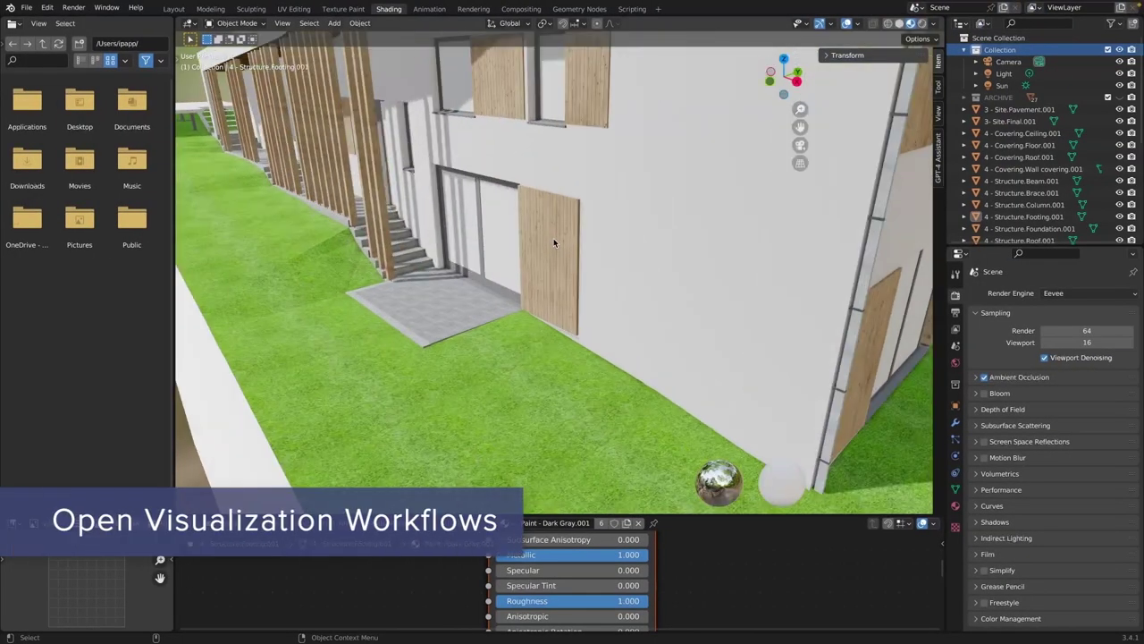
scroll(553, 236, "down", 2)
scroll(552, 240, "down", 3)
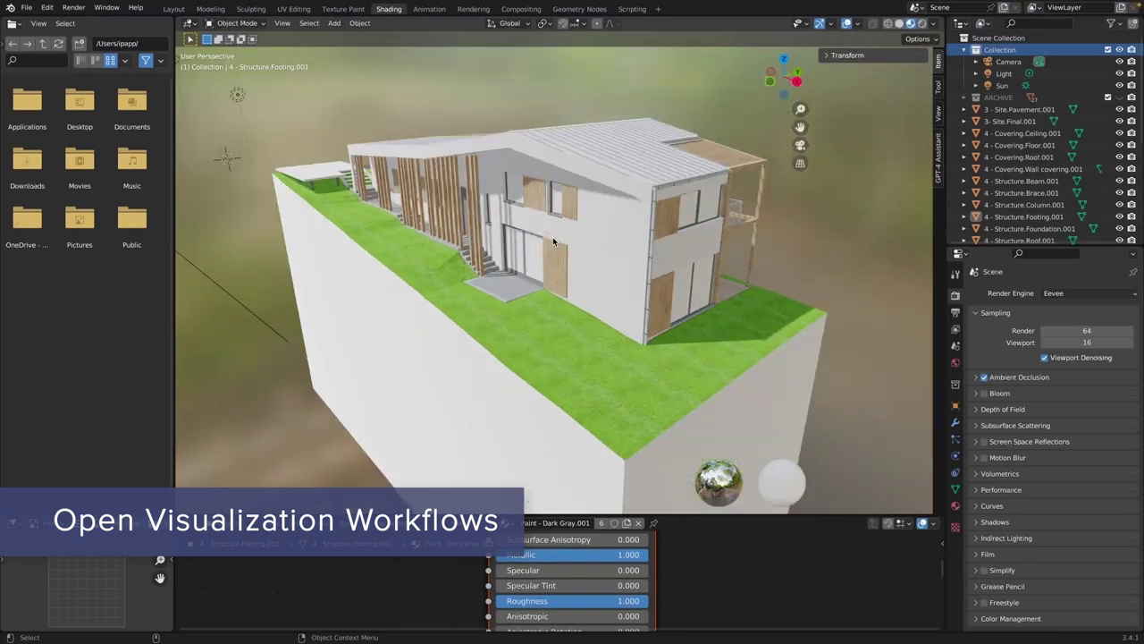
mouse_move(560, 235)
middle_mouse_down()
mouse_move(415, 222)
mouse_move(548, 250)
mouse_move(566, 234)
middle_mouse_up()
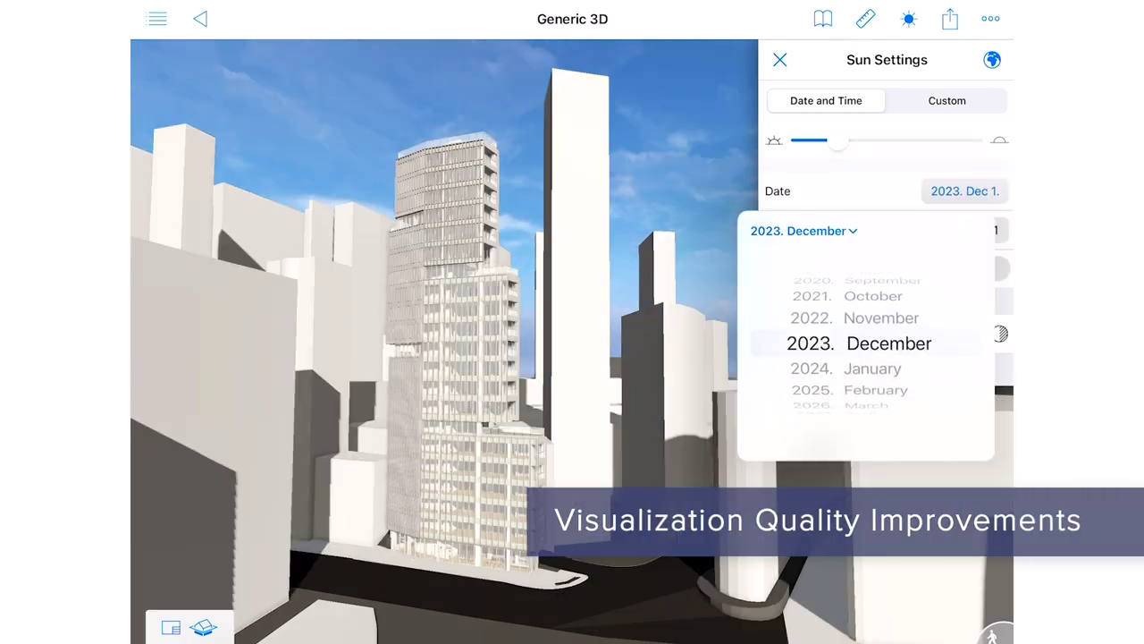
Pick December 22 in the calendar as the sun simulation date
left_click(803, 231)
left_click(900, 391)
left_click(986, 229)
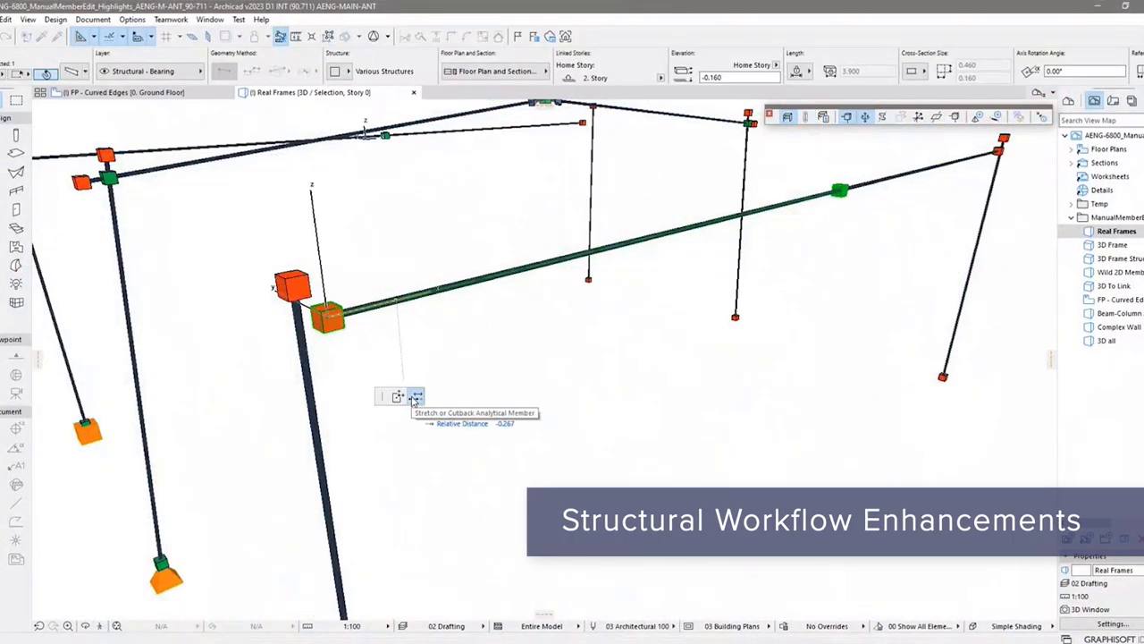
Attach the stretched analytical beam end to the column top, then view the SCIA Engineer model from the other side
left_click(300, 321)
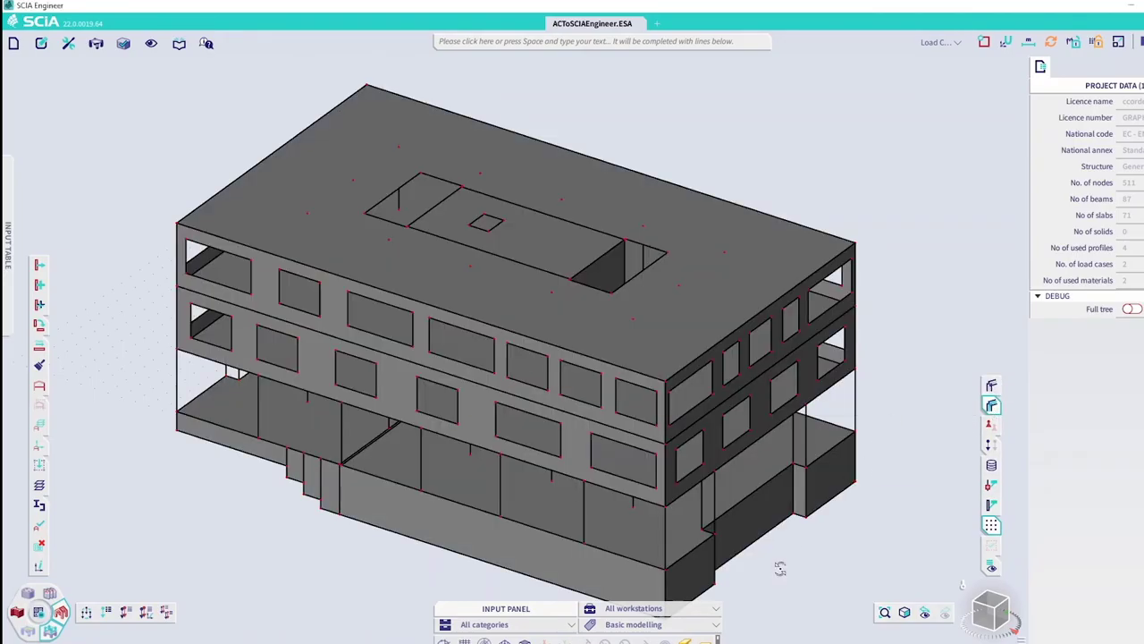
middle_click_drag(781, 565, 833, 567)
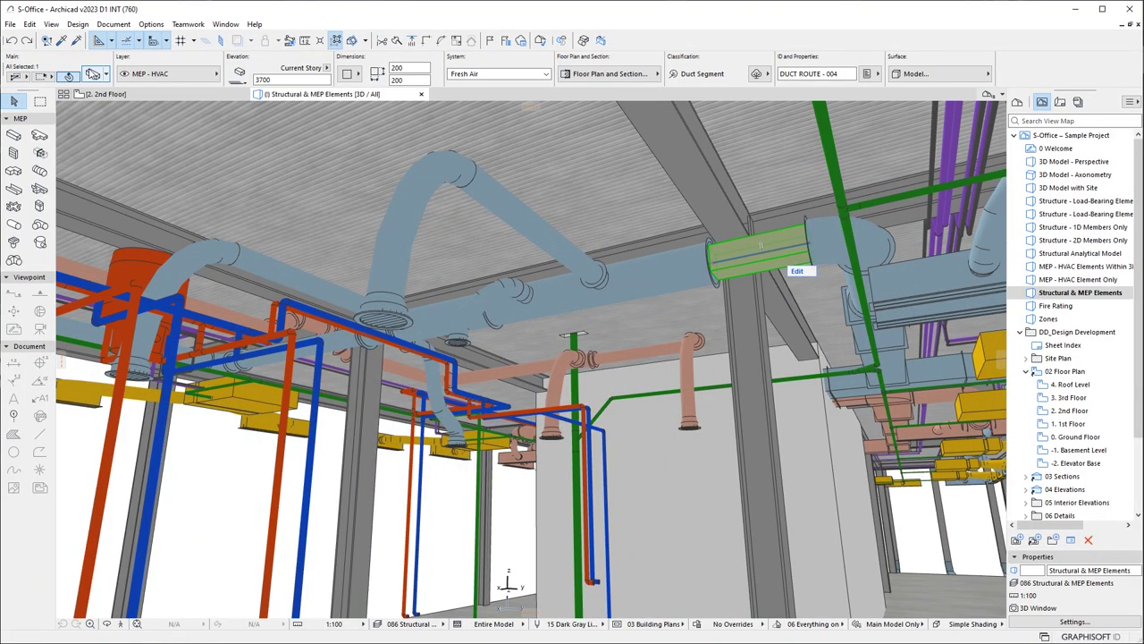
Give the duct its own surface, a round 315 segment and flanged connections
left_click(93, 73)
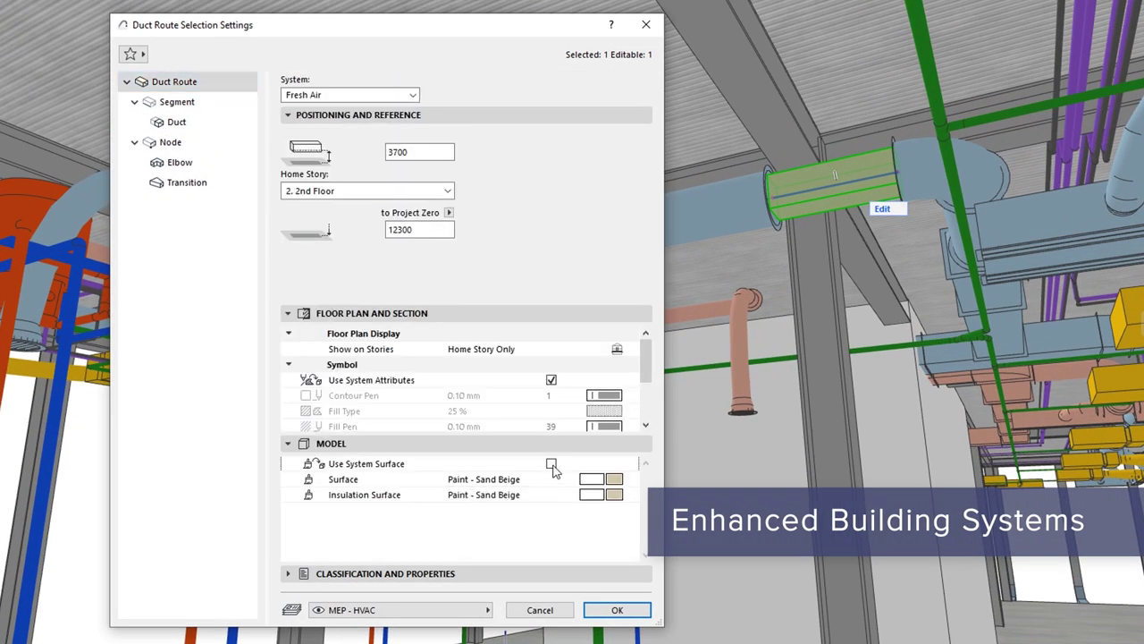
left_click(554, 470)
left_click(204, 103)
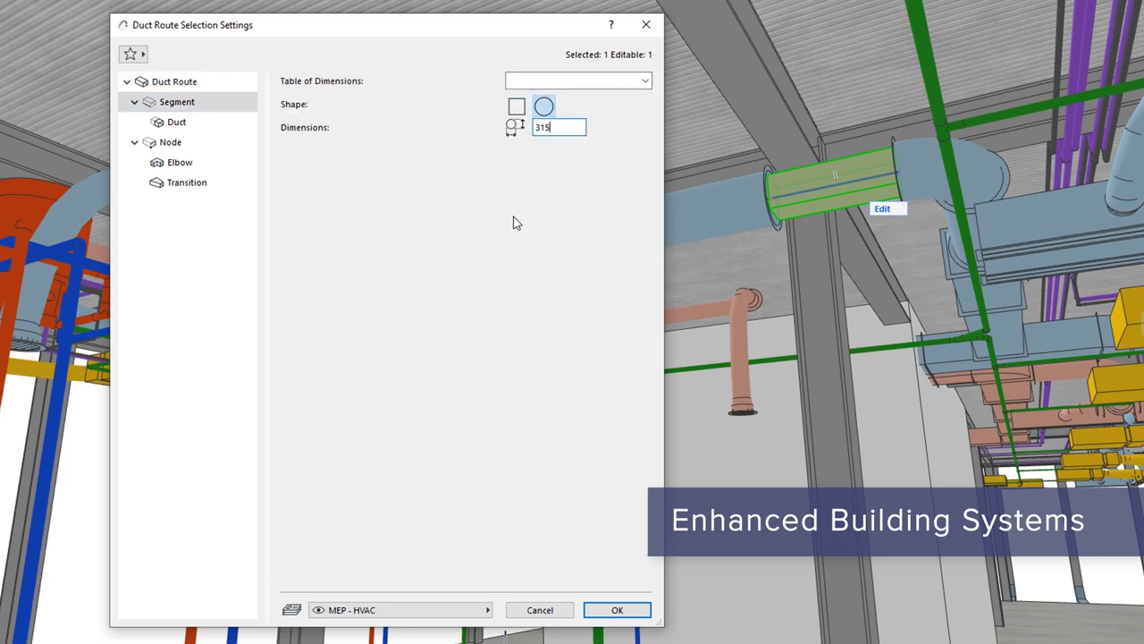
left_click(202, 125)
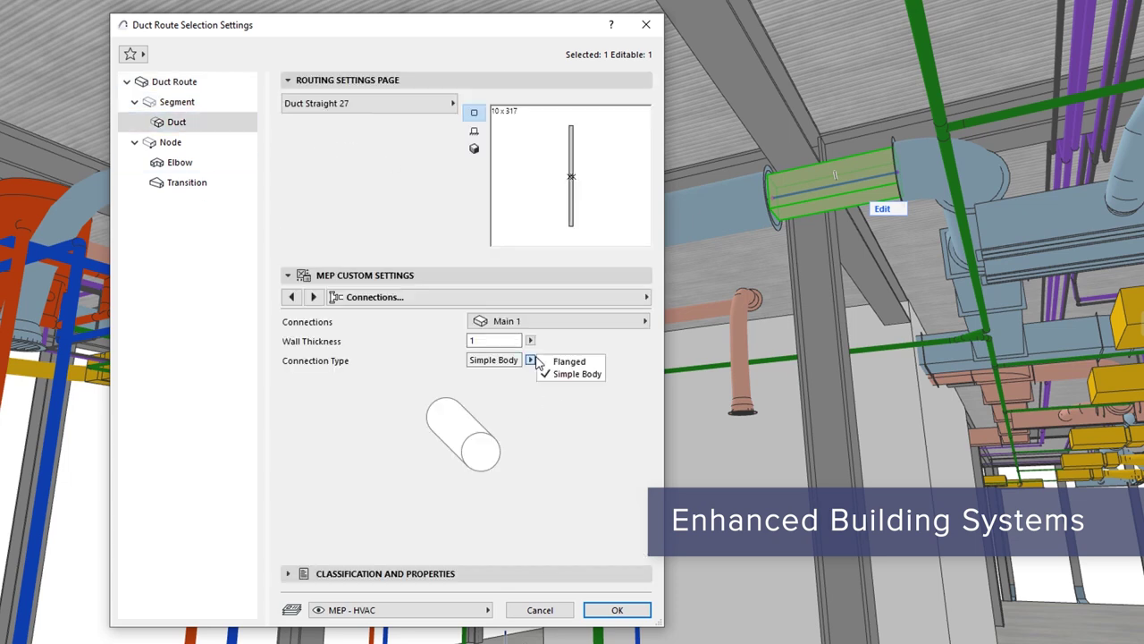
left_click(554, 362)
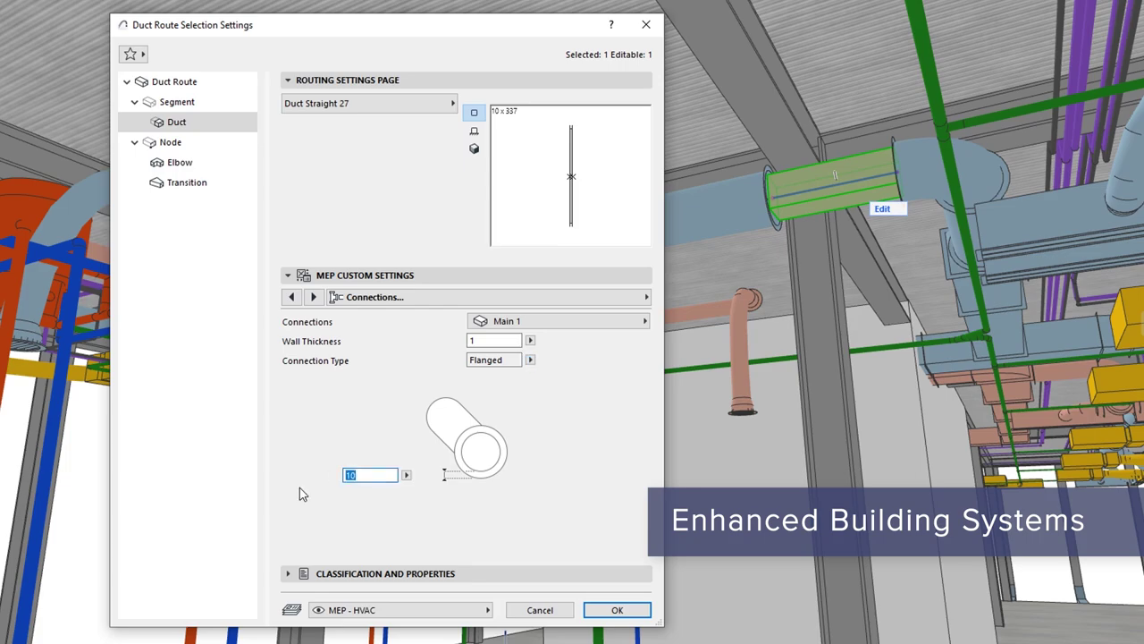
left_click(622, 609)
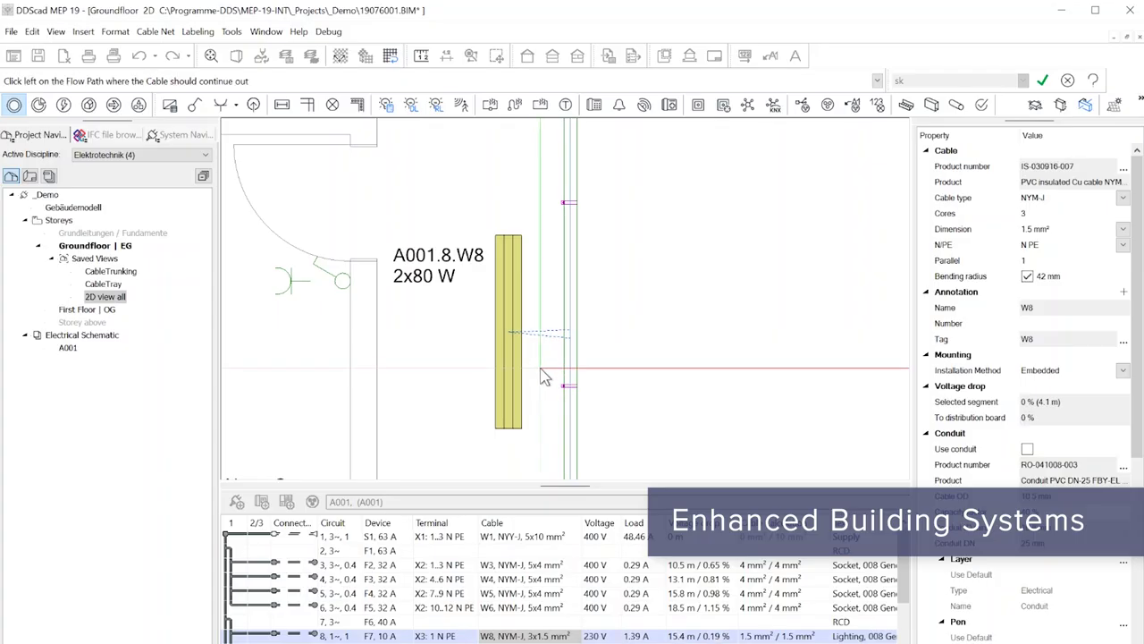
Select the cable tray beside the fire alarm in DDScad and bring up its editing menu
scroll(544, 374, "down", 3)
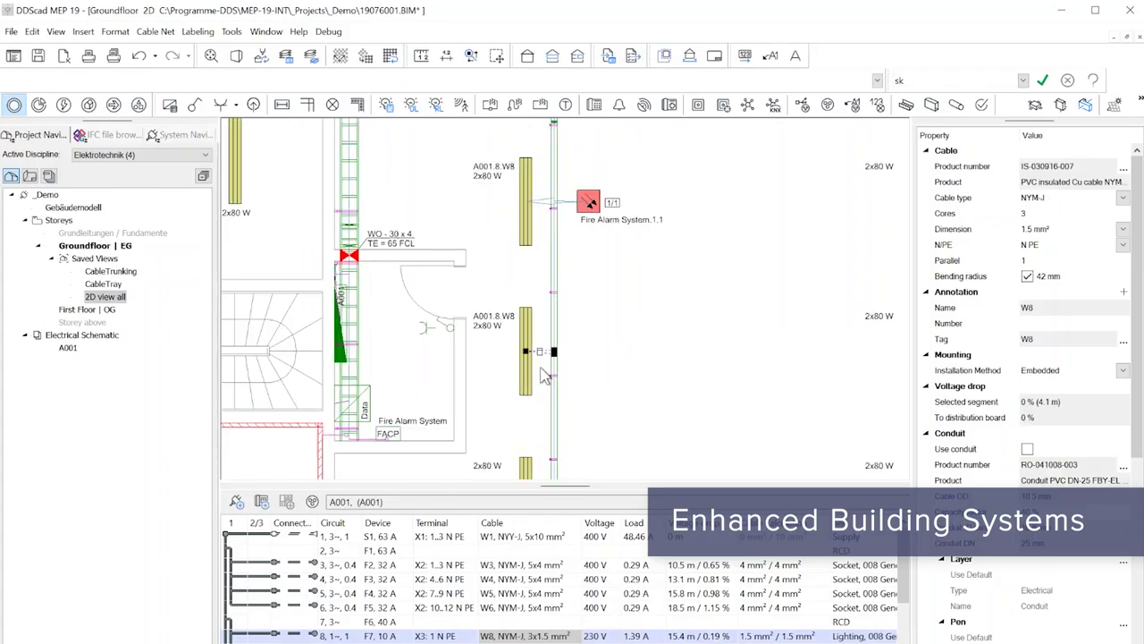
scroll(548, 475, "up", 4)
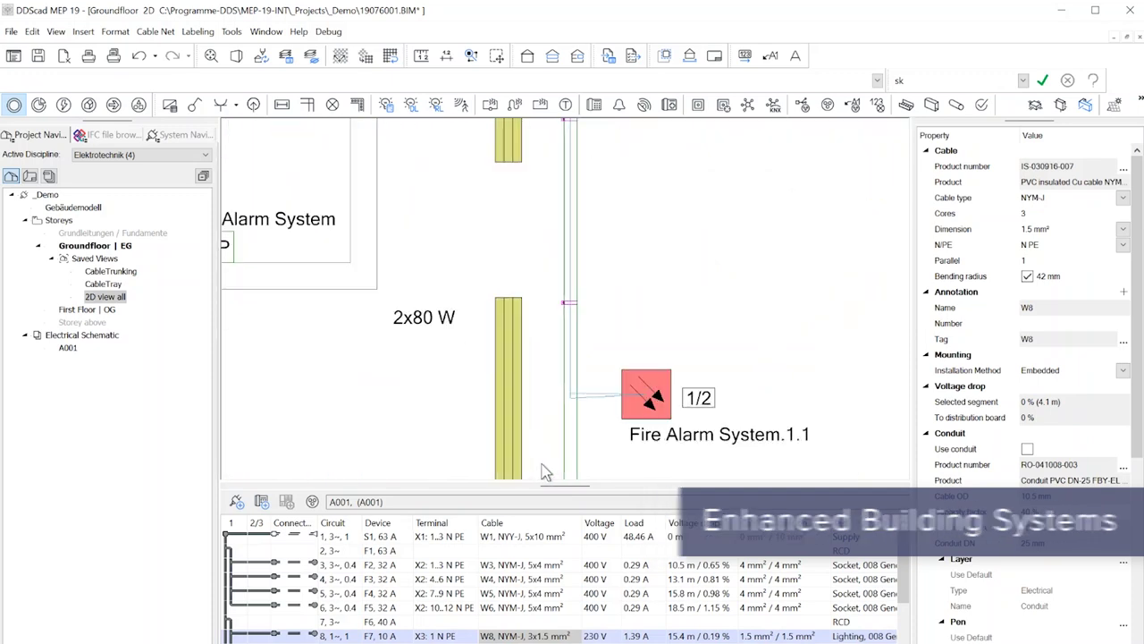
left_click(570, 452)
right_click(570, 452)
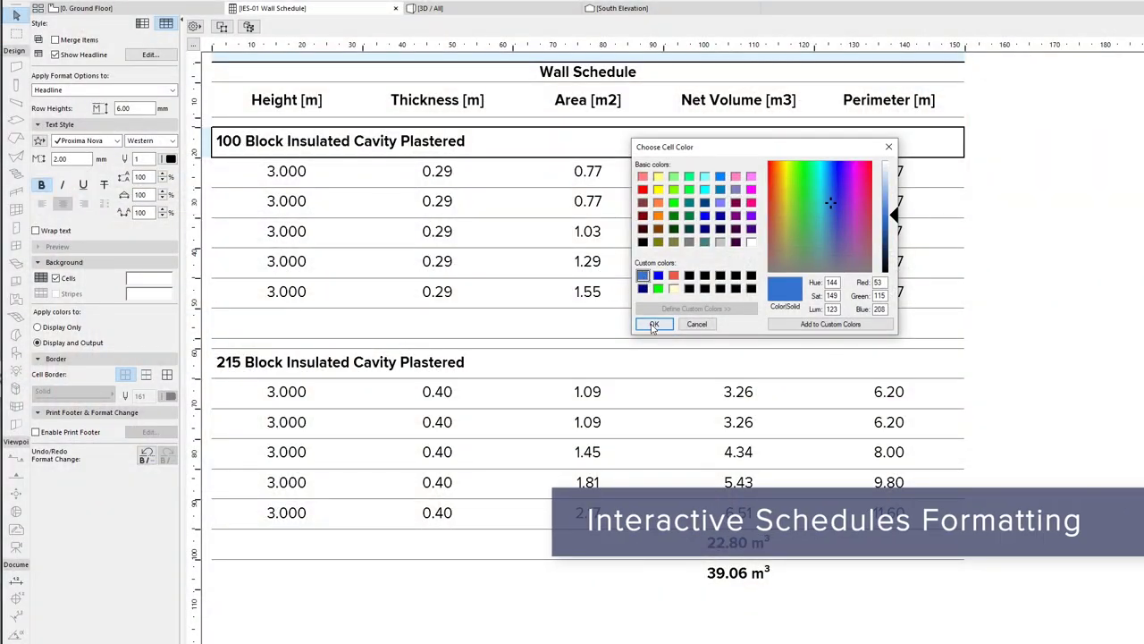
Apply the blue background to the headline rows and make their text white
left_click(653, 325)
left_click(170, 160)
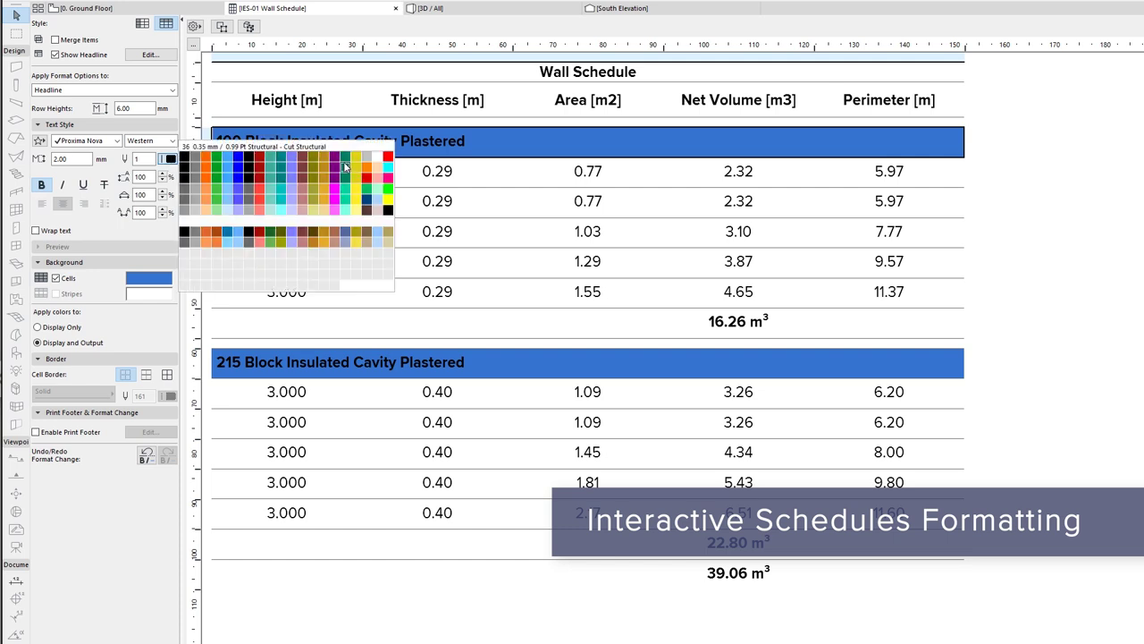
left_click(377, 158)
Give the schedule's value rows light yellow stripes
double_click(361, 177)
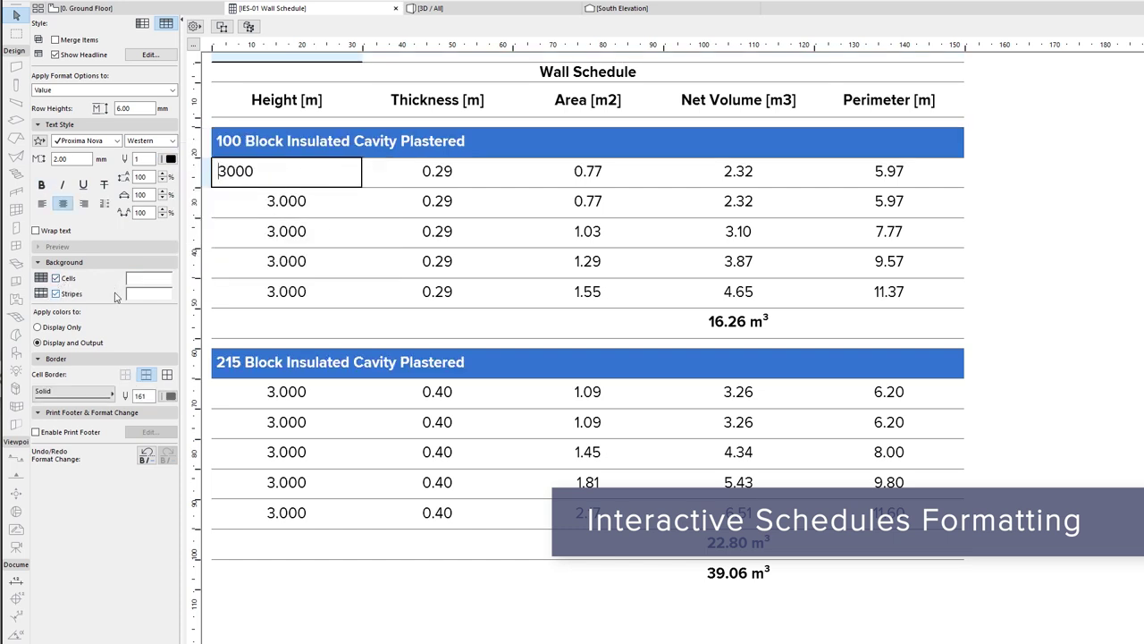
left_click(147, 280)
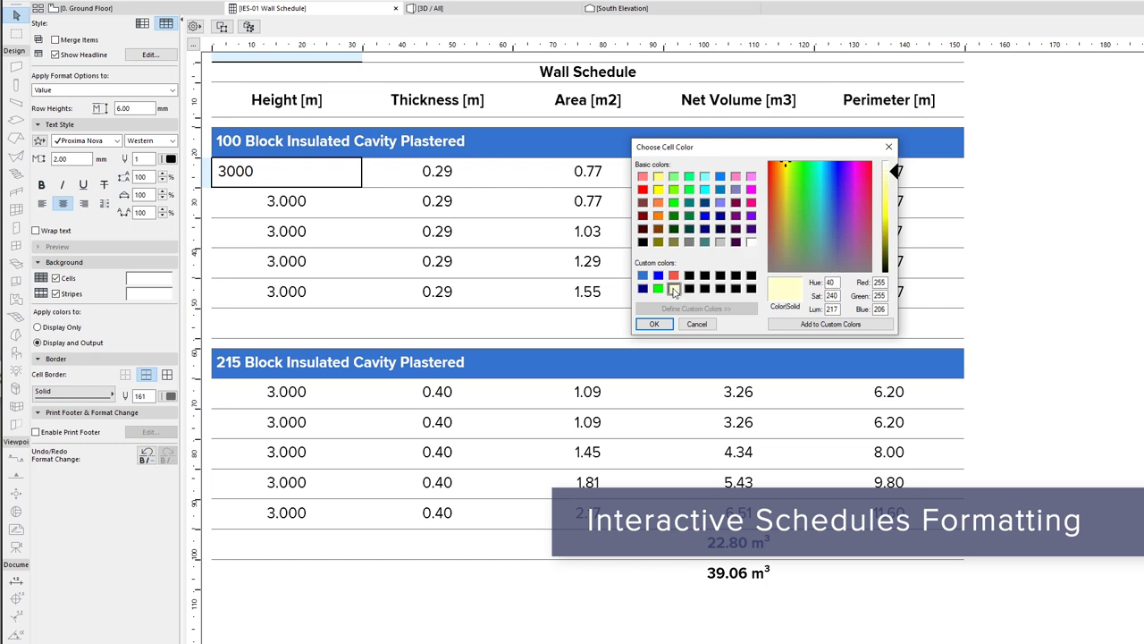
left_click(654, 324)
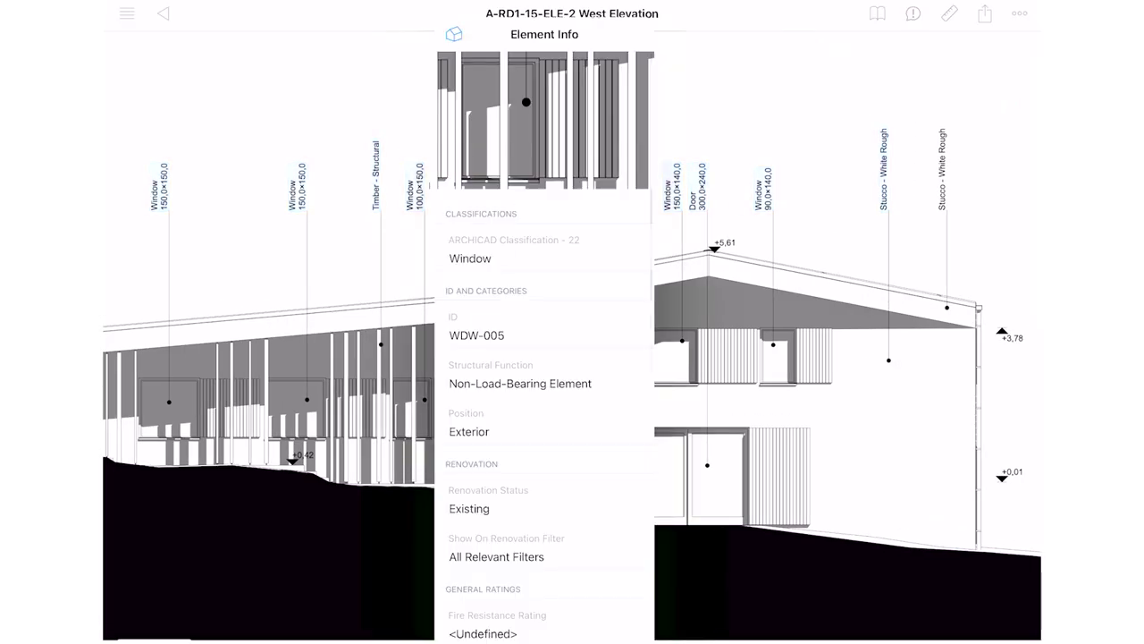
Scroll through the window's Element Info panel on the West Elevation
scroll(545, 339, "down", 5)
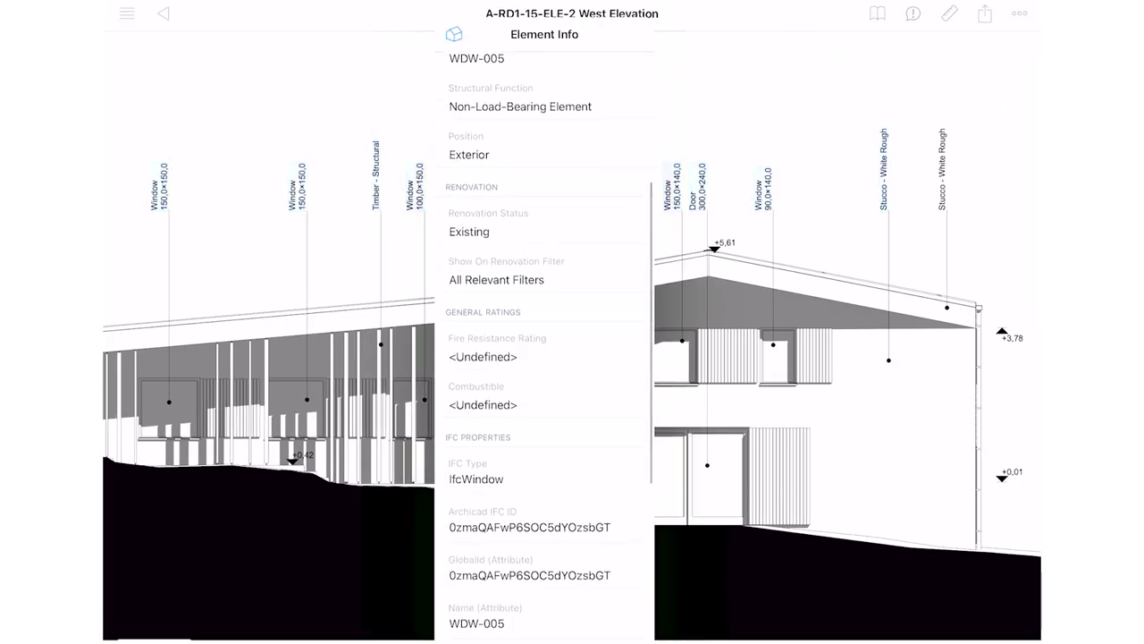
scroll(544, 340, "up", 5)
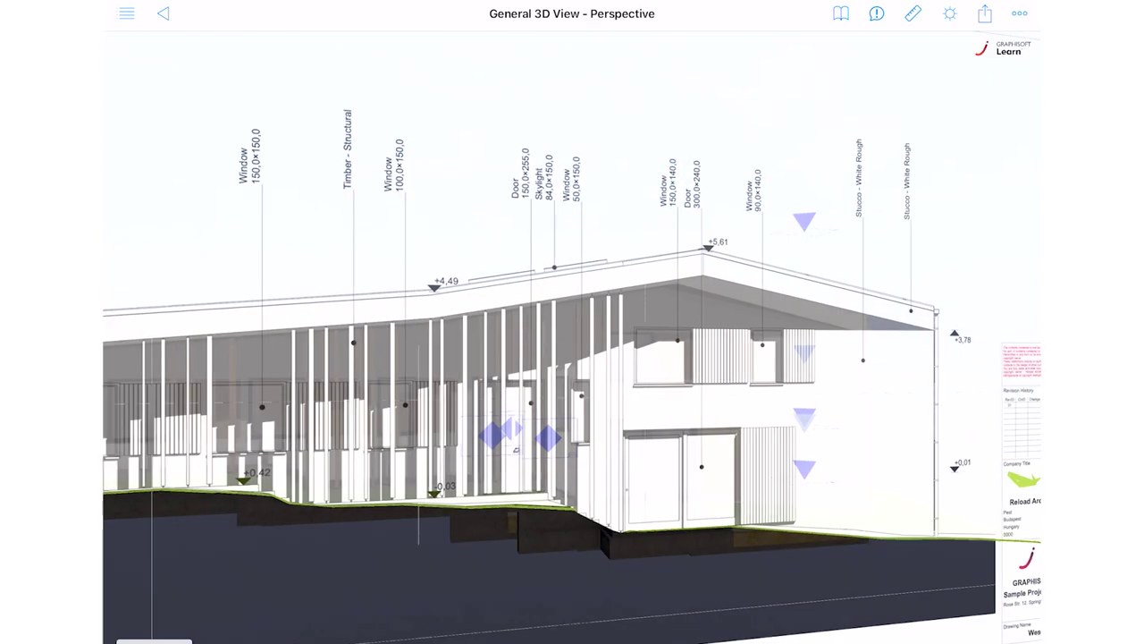